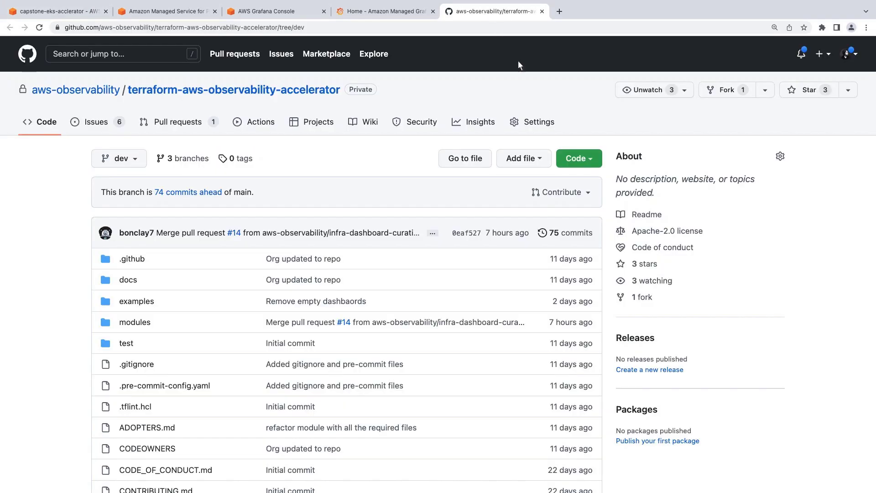
# Open the Code dropdown on terraform-aws-observability-accelerator to reveal its HTTPS clone URL
pyautogui.click(588, 159)
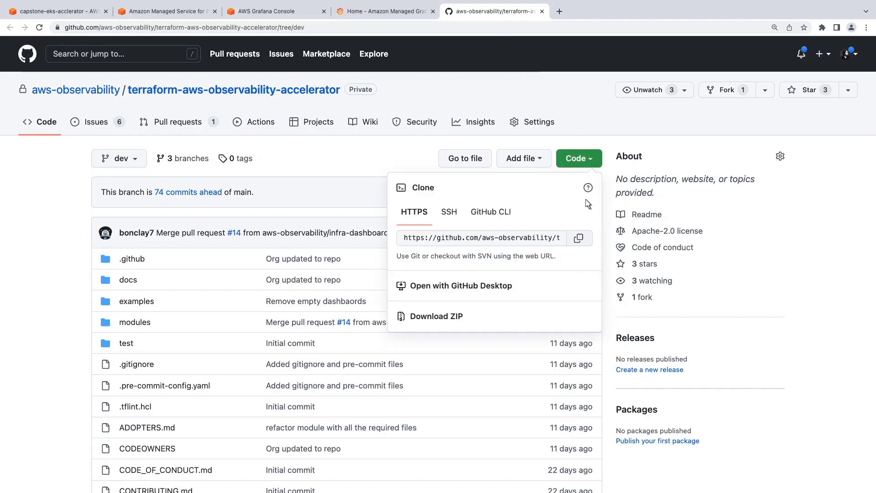
# Git-clone the accelerator repo with GitHub credentials and cd into examples/existing-cluster-with-base-and-infra
pyautogui.click(580, 240)
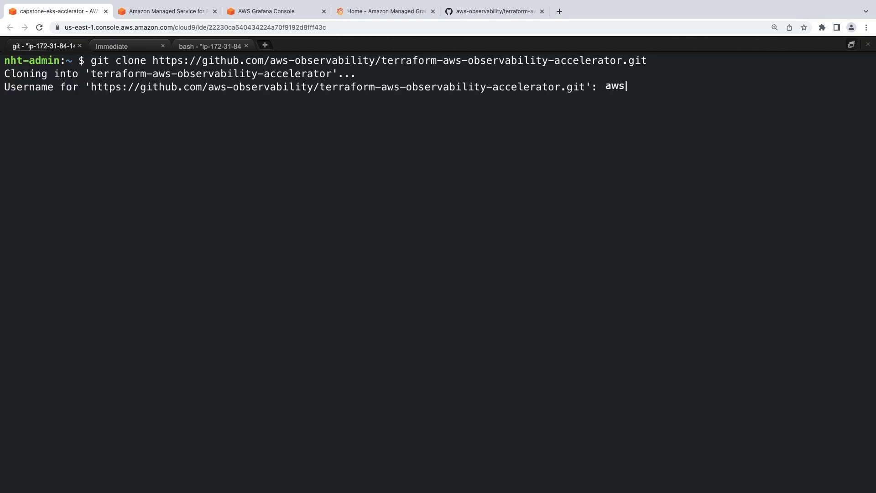
pyautogui.write('aws-training')
pyautogui.press('Return')
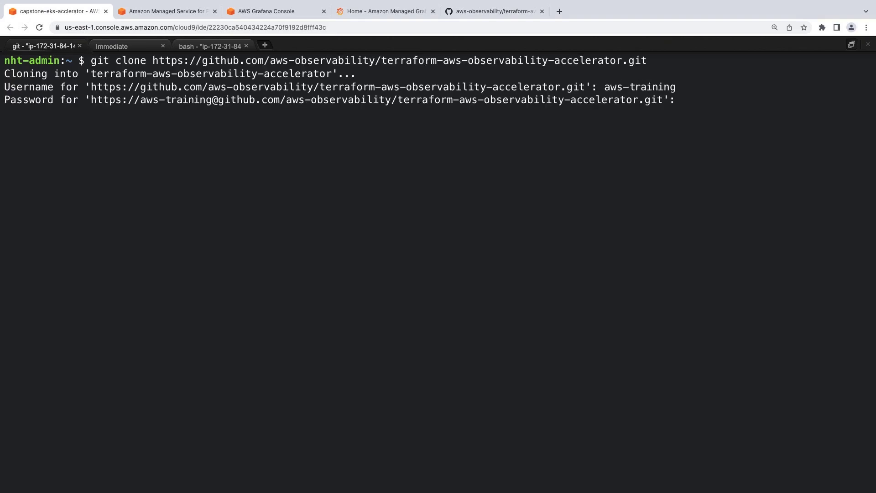
pyautogui.hotkey('ctrl', 'v')
pyautogui.press('Return')
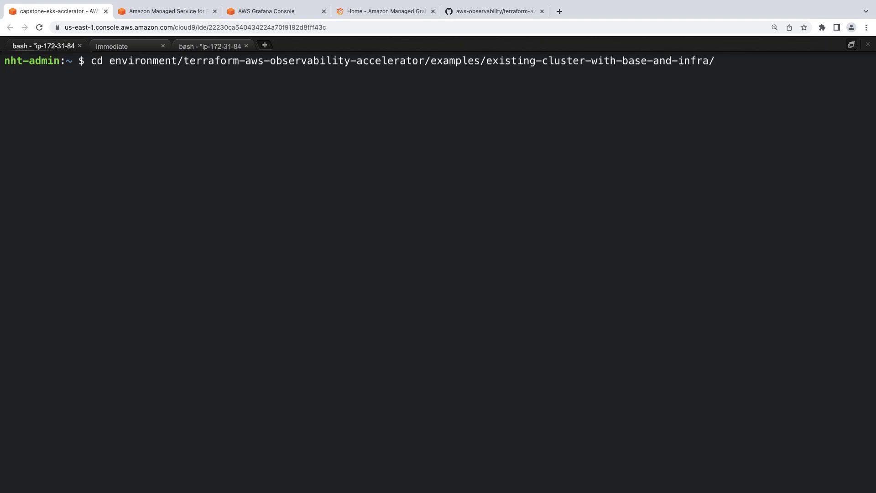
pyautogui.press('Return')
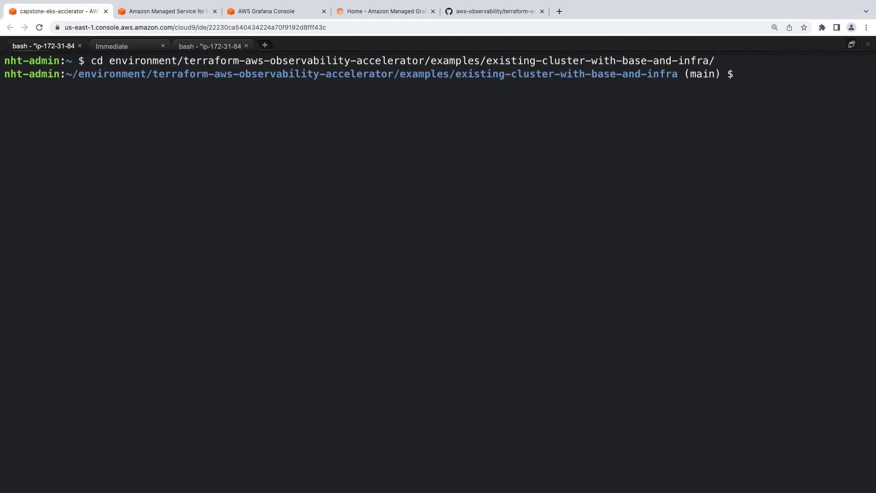
pyautogui.write('clear')
# Export TF_VAR_ aws_region, eks_cluster_id, Prometheus and Grafana workspace IDs, and a new grafana_api_key
pyautogui.press('Return')
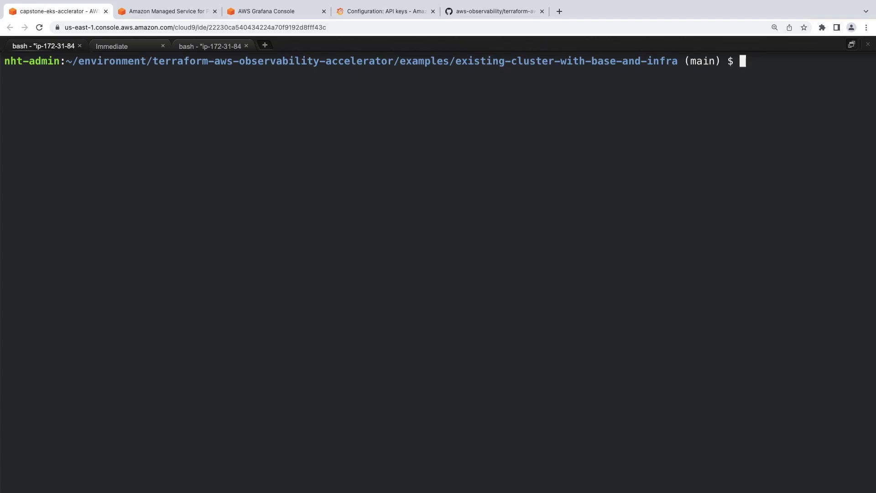
pyautogui.write('export TF_VAR_aws_region=us-east-1')
pyautogui.press('Return')
pyautogui.write('clear')
pyautogui.press('Return')
pyautogui.write('export TF_VAR_eks_cluster_id=eks-cluster-with-vpc')
pyautogui.press('Return')
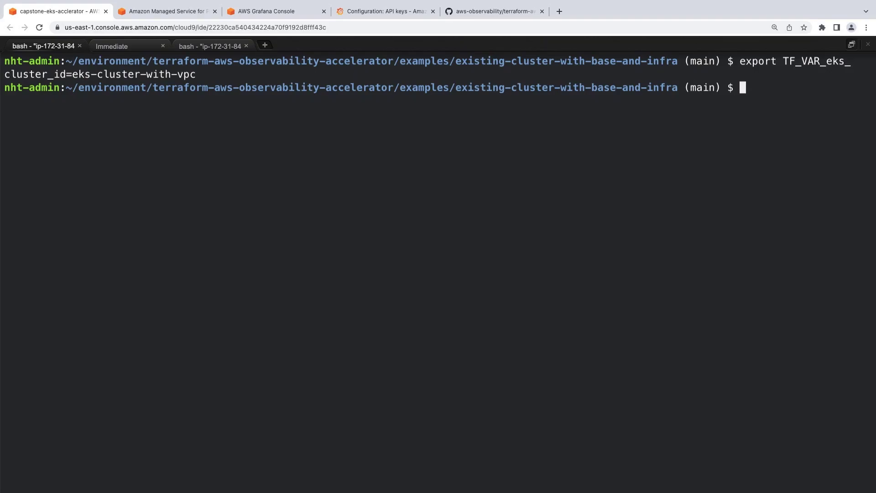
pyautogui.write('export TF_VAR_managed_prometheus_workspace_id=ws-d33a1e0d-a746-4763-9399-0bb75783ea41')
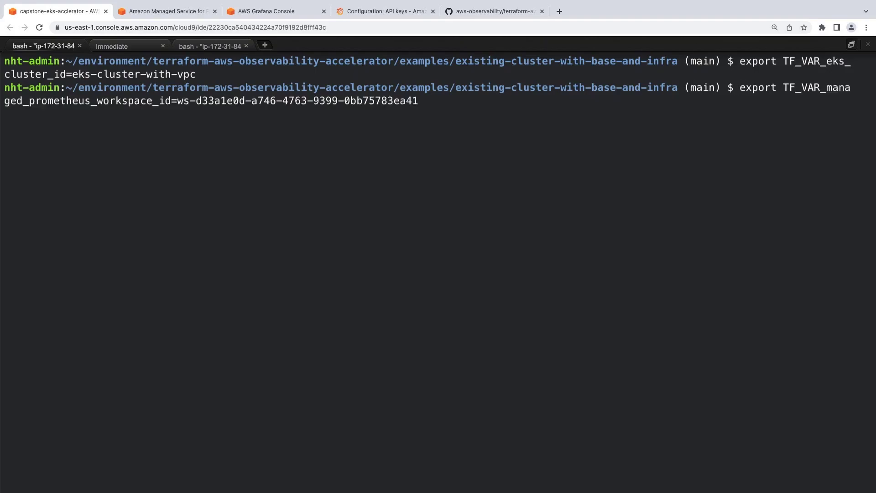
pyautogui.press('Return')
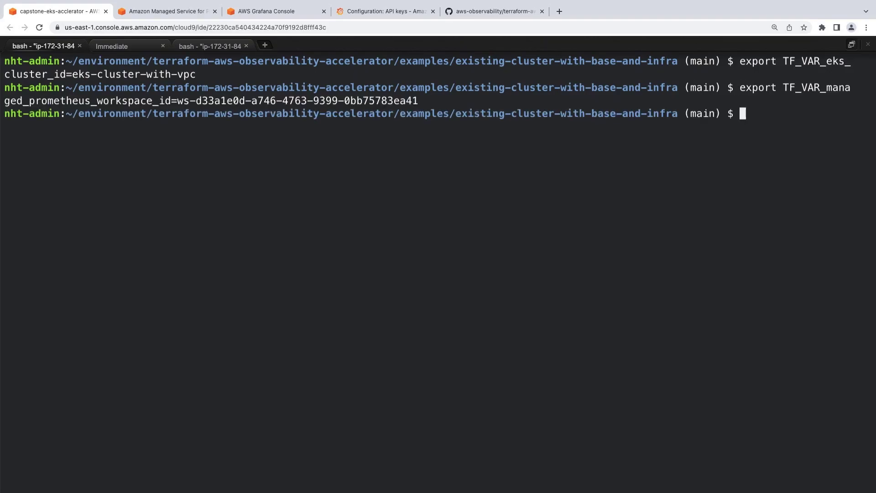
pyautogui.write('export TF_VAR_managed_grafana_workspace_id=g-957424ffc5')
pyautogui.press('Return')
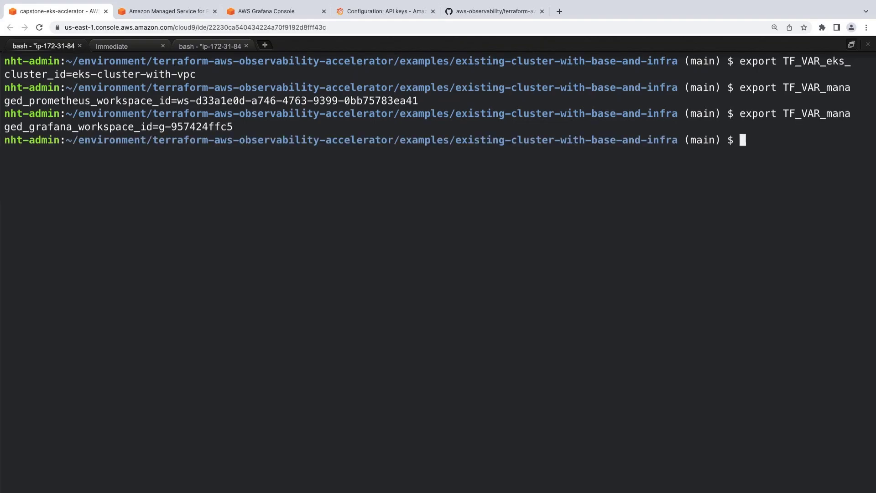
pyautogui.write('export TF_VAR_grafana_api_key=`aws grafana create-workspace-api-key --key-name "observability-accelerator-$(date +%s)" --key-role ADMIN --seconds-to-live 1200 --workspace-id $TF_VAR_managed_grafana_workspace_id --query key --output text`')
pyautogui.press('Return')
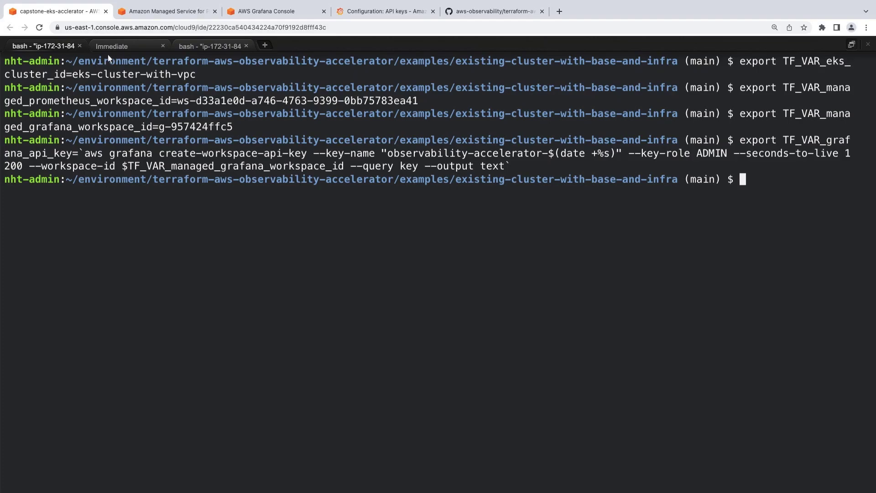
# Open the capstone-amp-eks-accelerator workspace from the Prometheus All workspaces list
pyautogui.click(164, 12)
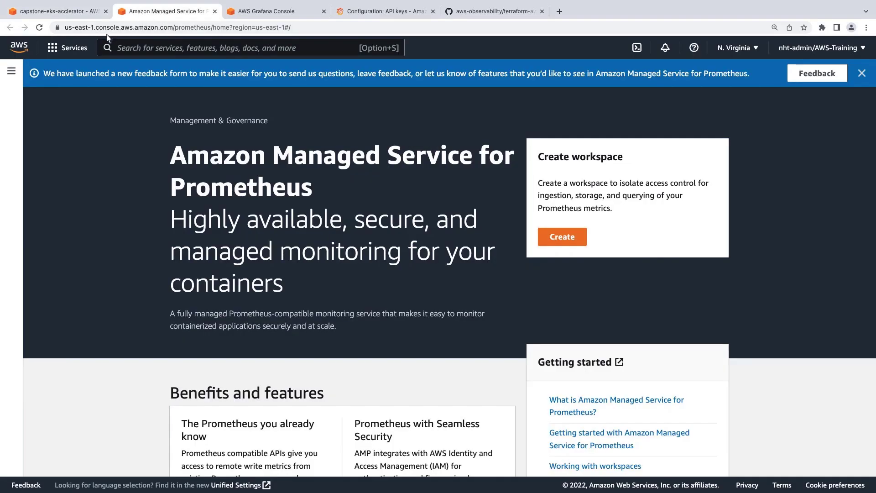
pyautogui.click(13, 72)
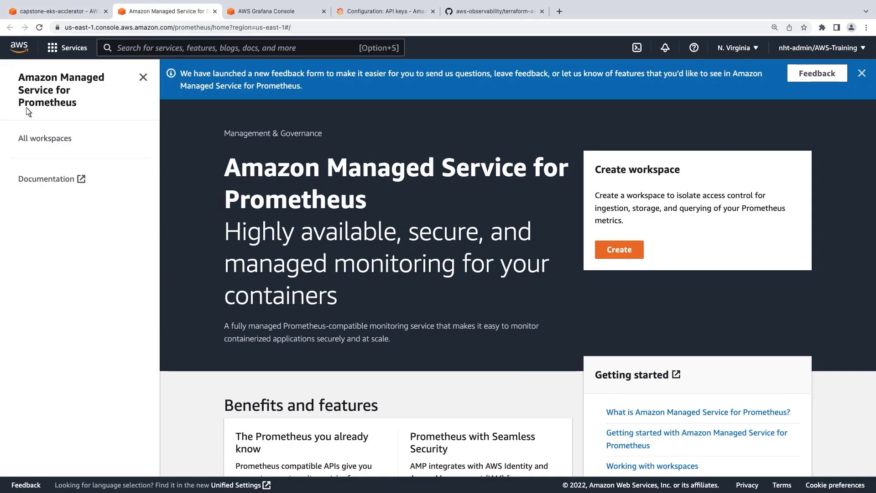
pyautogui.click(45, 139)
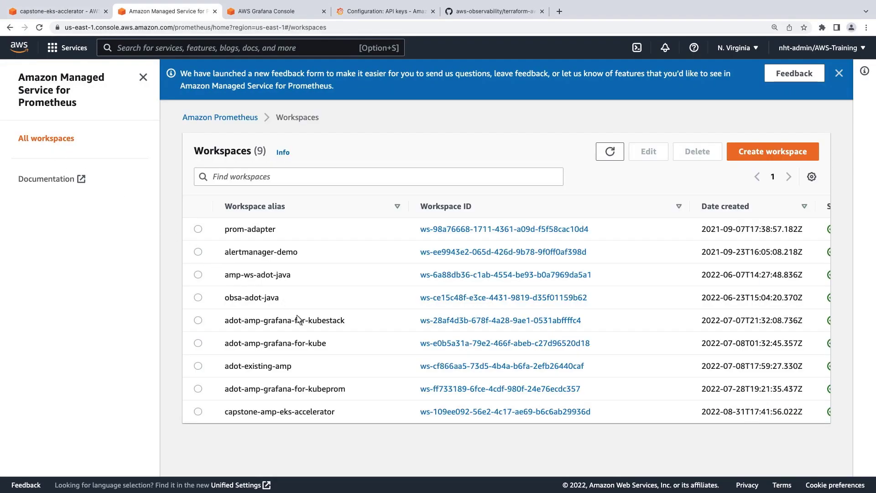
pyautogui.click(445, 413)
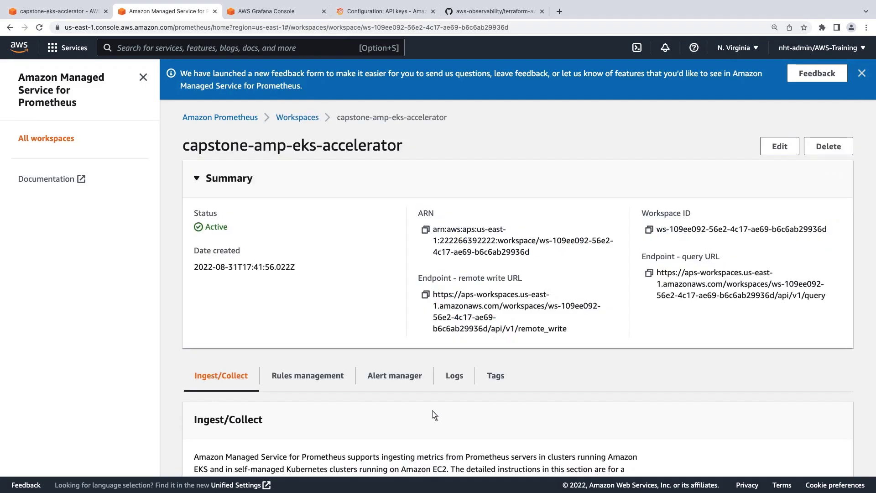
# Confirm the workspace has no rule namespaces or alert definitions, and Grafana has no dashboards
pyautogui.click(308, 376)
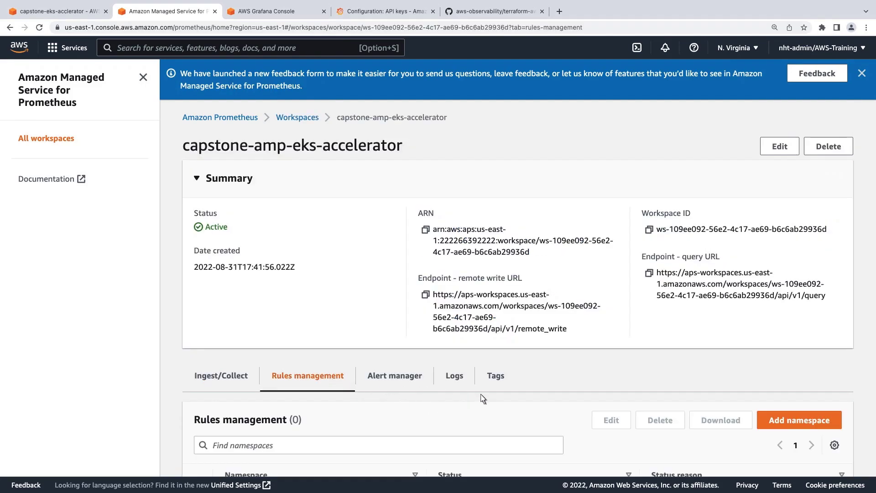
pyautogui.scroll(-1, 856, 441)
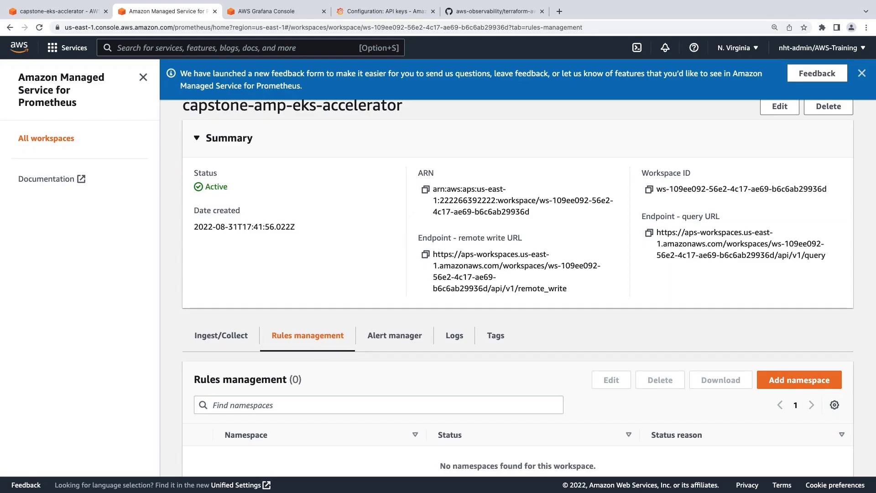
pyautogui.click(414, 342)
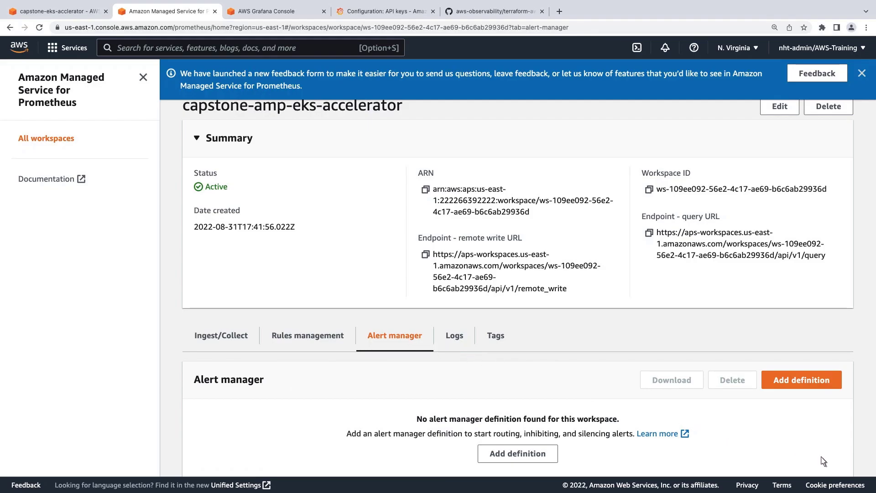
pyautogui.scroll(-1, 872, 473)
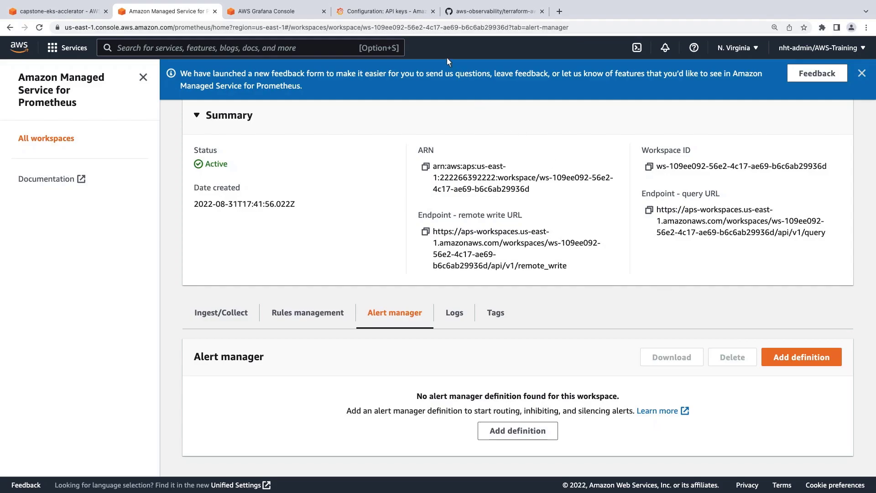
pyautogui.click(383, 11)
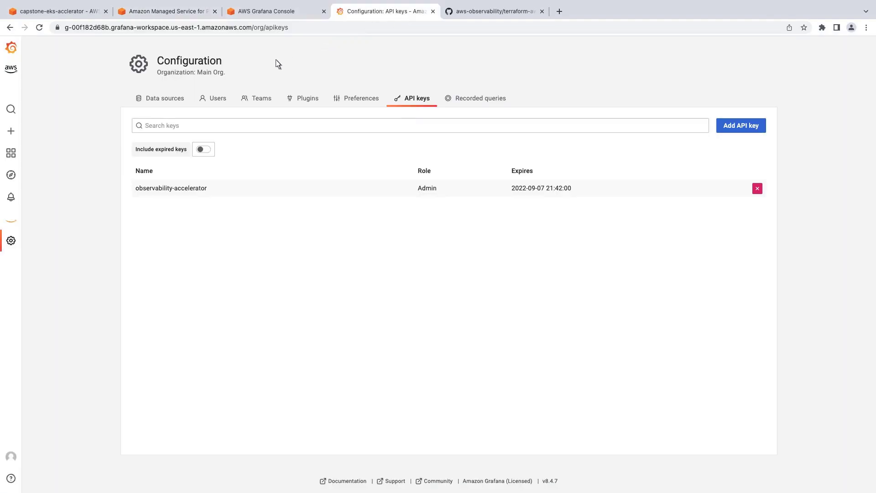
pyautogui.click(11, 153)
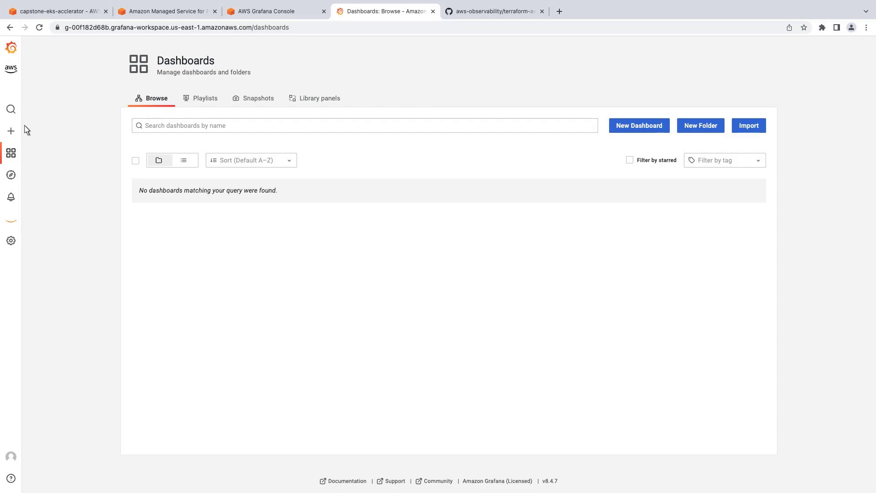
# Run terraform init, clear the screen, then terraform plan showing 38 resources to add
pyautogui.click(71, 14)
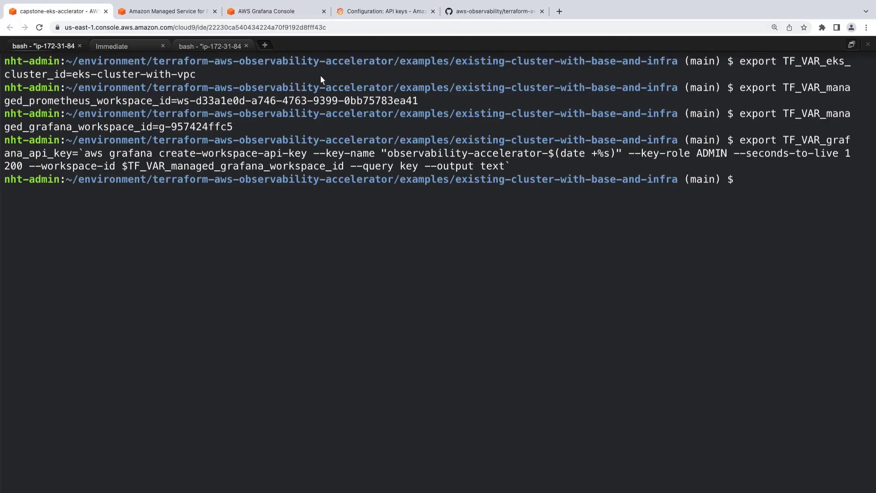
pyautogui.write('rraform init')
pyautogui.press('Return')
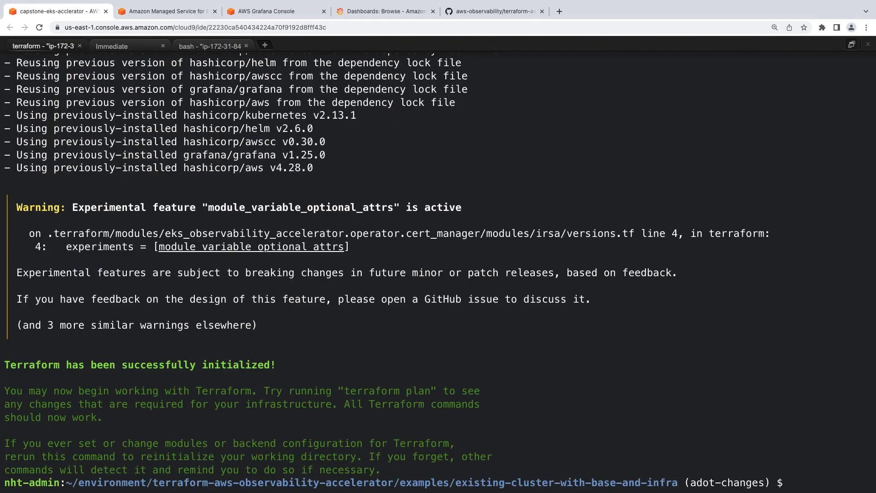
pyautogui.write('clear')
pyautogui.press('Return')
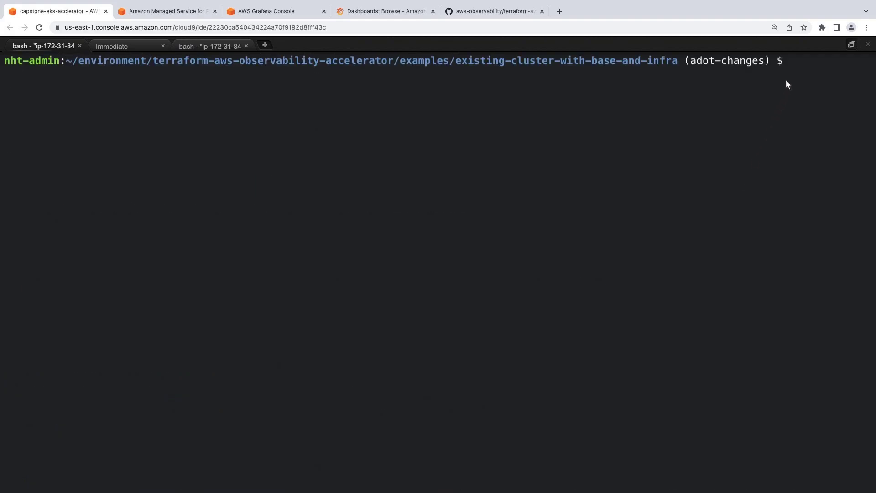
pyautogui.write('terraform plan')
pyautogui.press('Return')
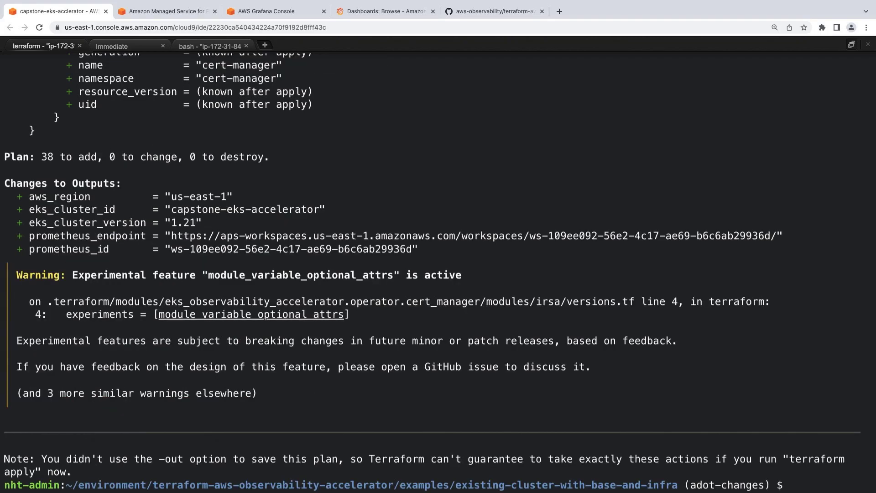
pyautogui.write('clear')
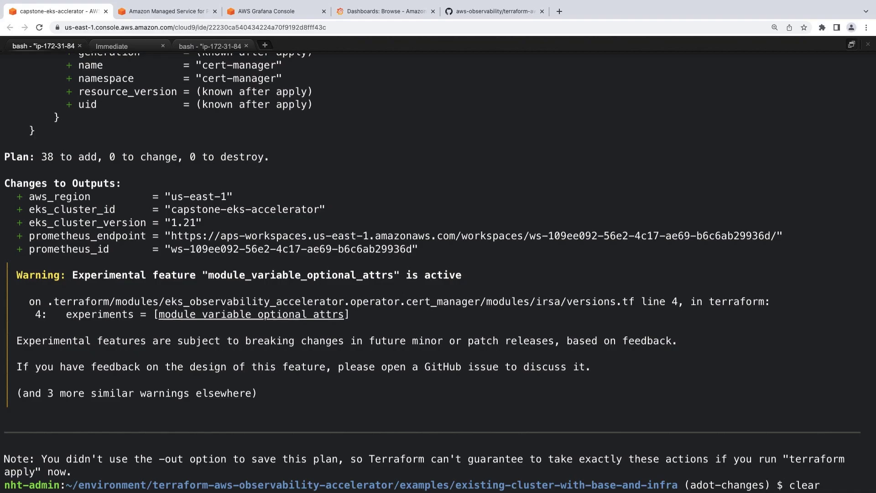
# Run terraform apply --auto-approve and see the alert manager definition in Creating status
pyautogui.press('Return')
pyautogui.write('terraform apply --auto-approve')
pyautogui.press('Return')
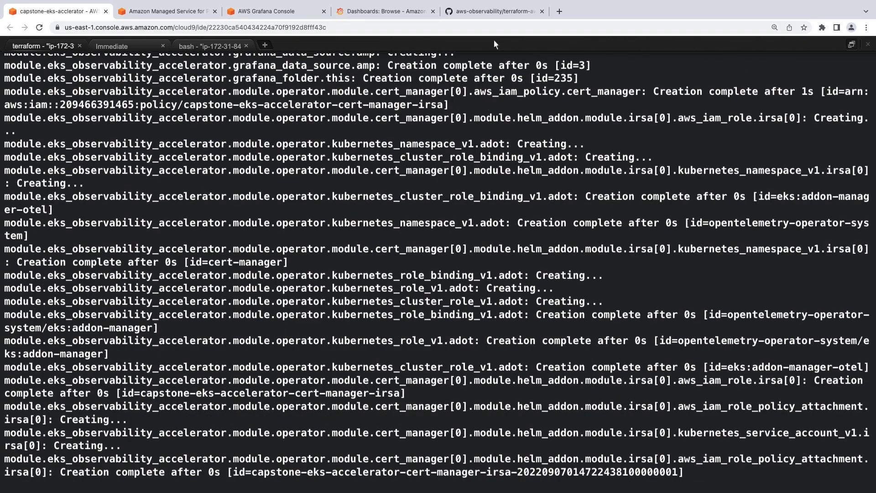
pyautogui.click(161, 14)
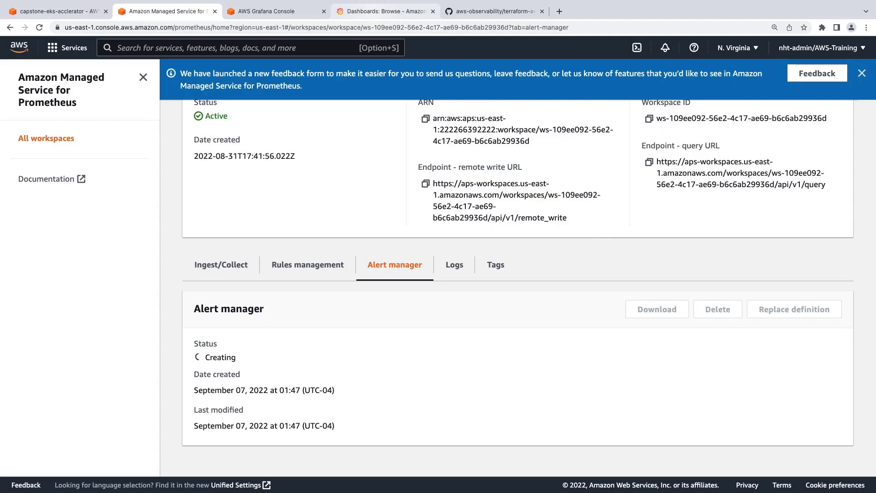
# Reload Grafana Dashboards to reveal the new Observability Accelerator Dashboards folder
pyautogui.click(388, 14)
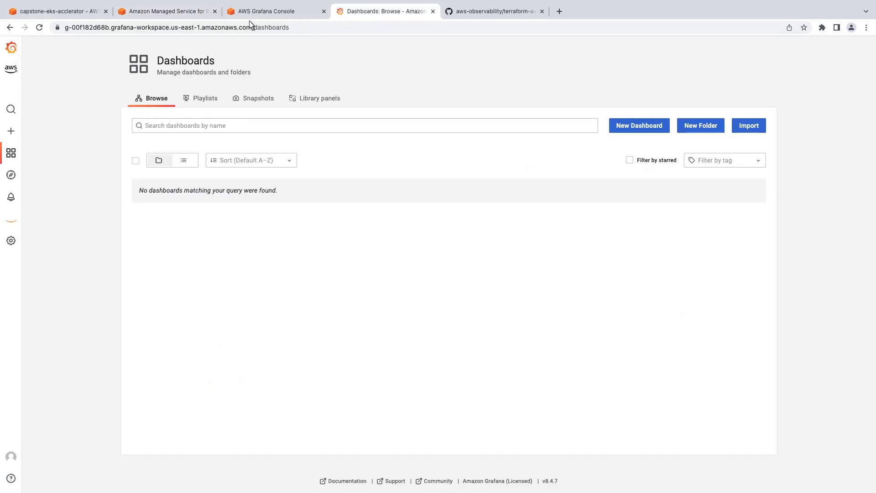
pyautogui.click(39, 27)
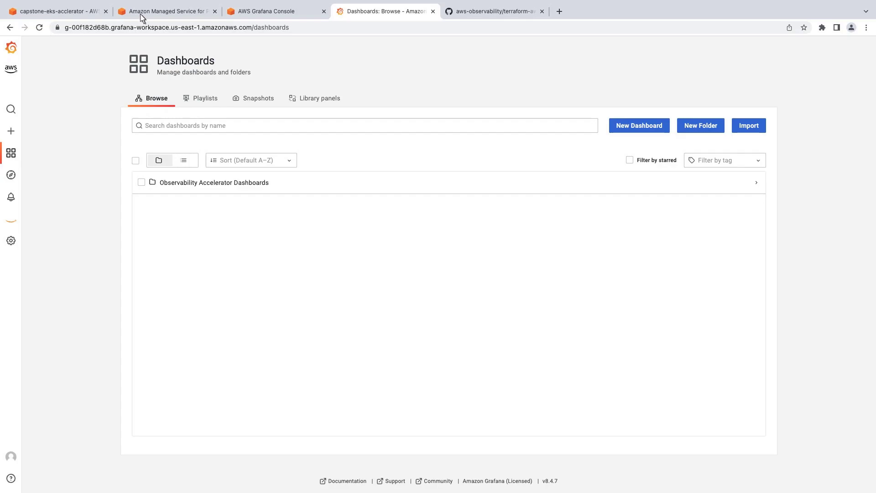
# Confirm the alert manager definition is Active with a default receiver and rules still empty
pyautogui.click(141, 14)
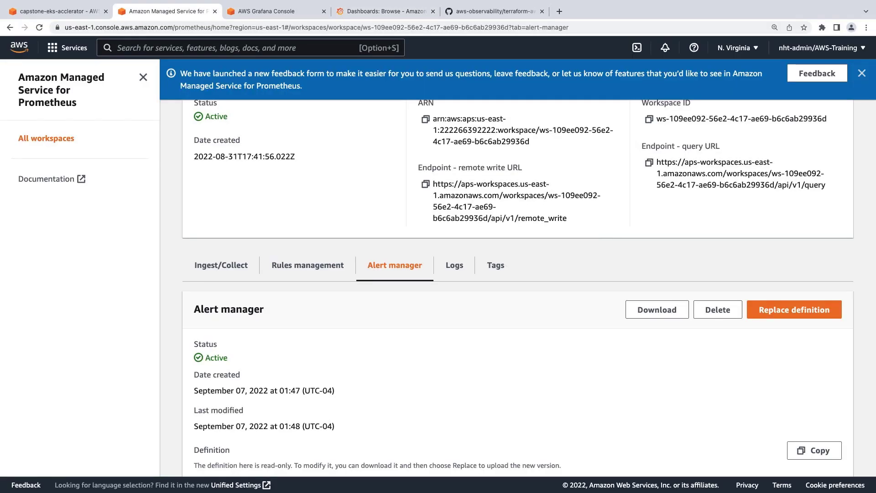
pyautogui.scroll(-3, 873, 388)
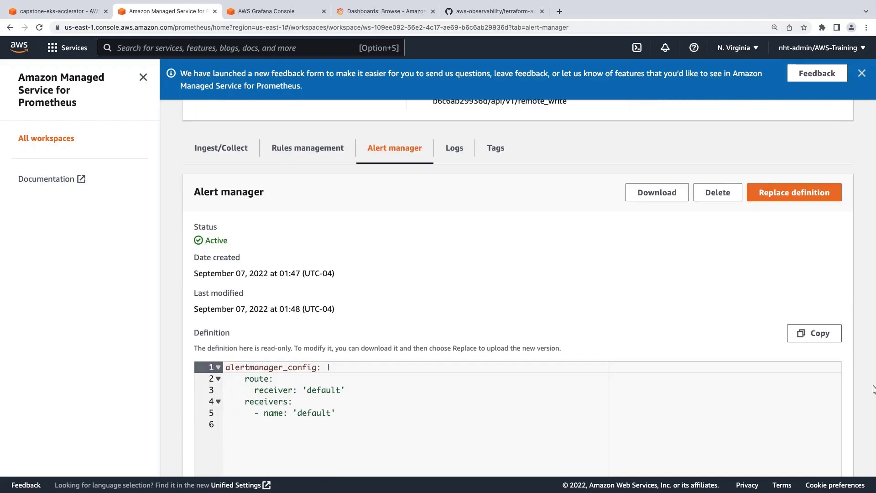
pyautogui.click(329, 150)
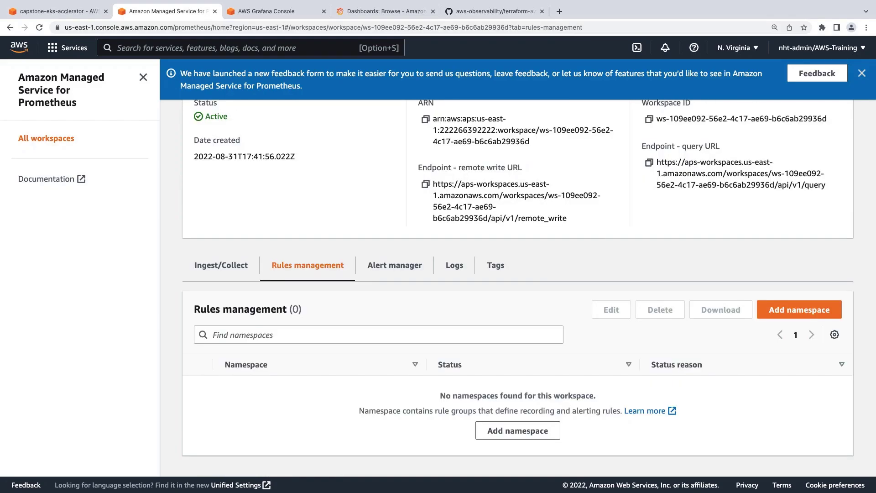
pyautogui.click(69, 14)
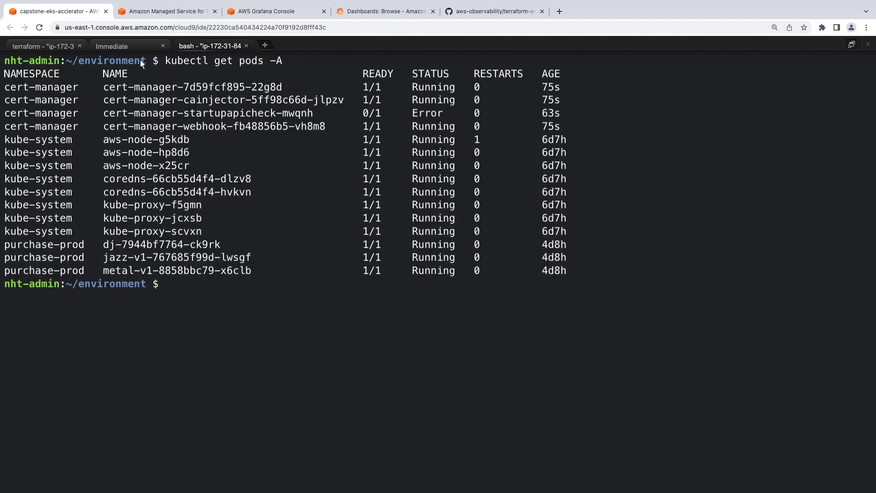
# Check Terraform apply progress, then see two Prometheus rule namespaces in Creating status
pyautogui.click(43, 46)
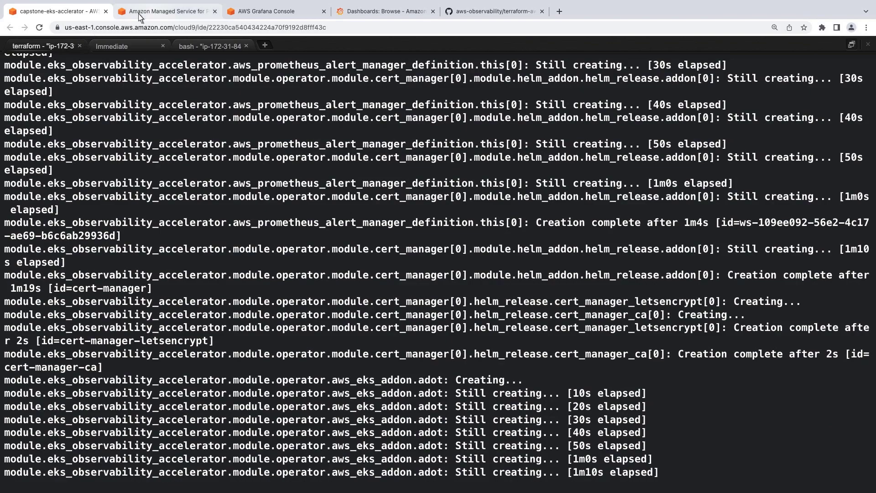
pyautogui.click(165, 11)
pyautogui.scroll(-1, 851, 460)
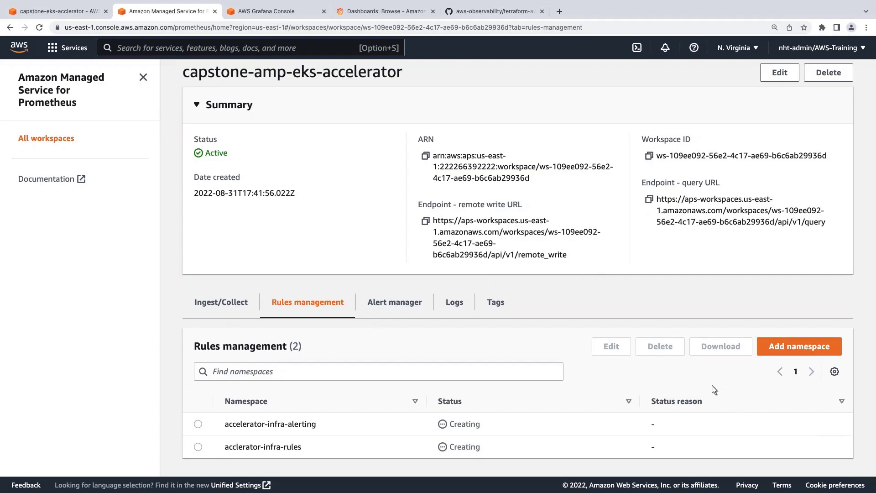
# Reload Rules management until accelerator-infra-alerting and accelerator-infra-rules show Active
pyautogui.click(40, 27)
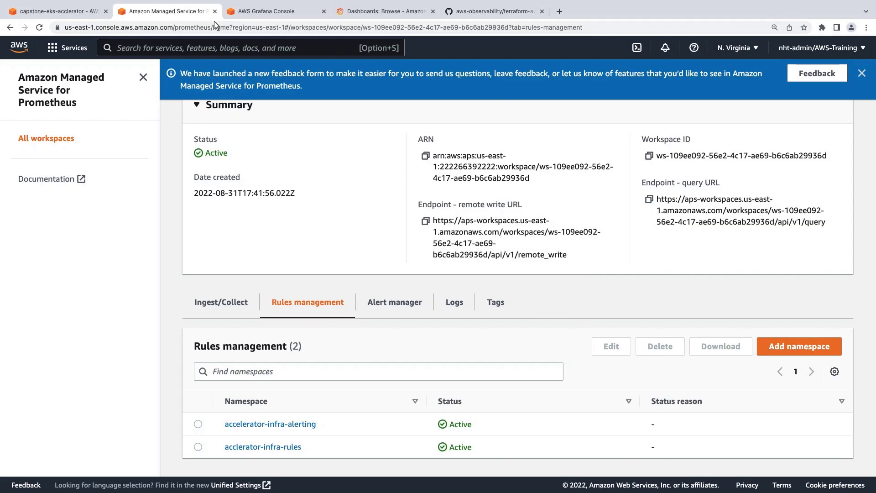
# Open the Observability Accelerator Dashboards folder and browse its Kubernetes compute, kubelet and networking dashboards
pyautogui.click(383, 11)
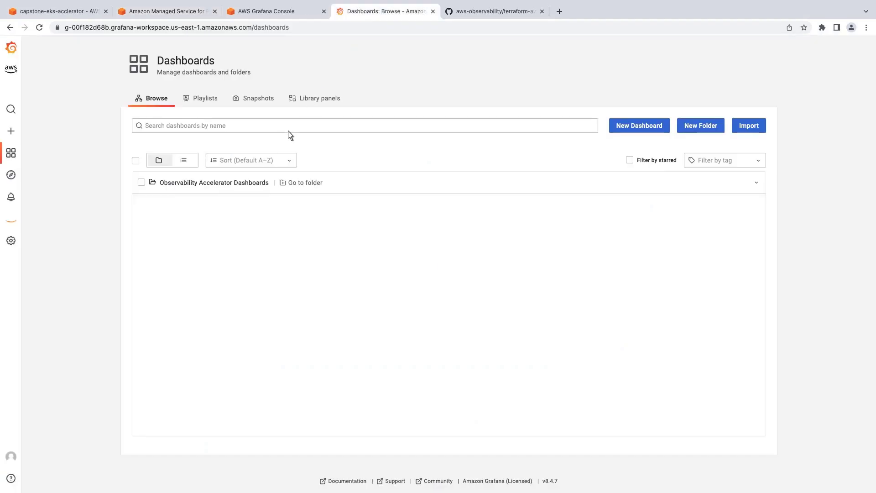
pyautogui.click(261, 182)
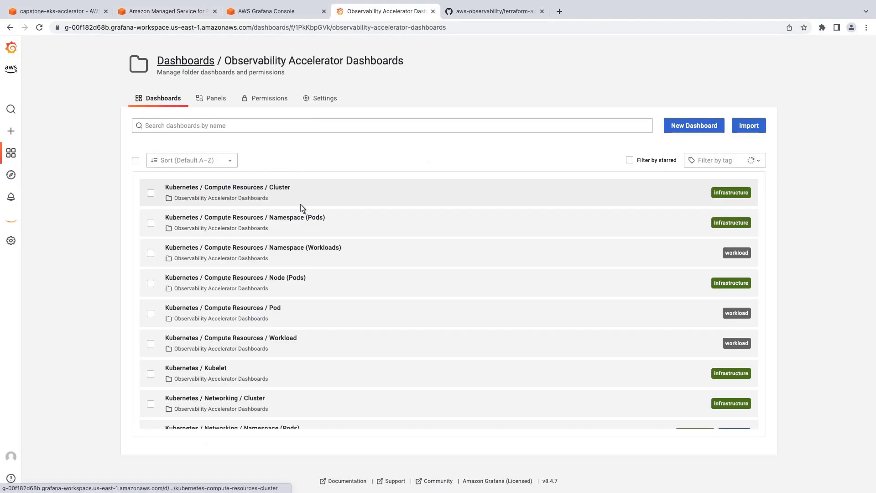
pyautogui.scroll(-3, 758, 397)
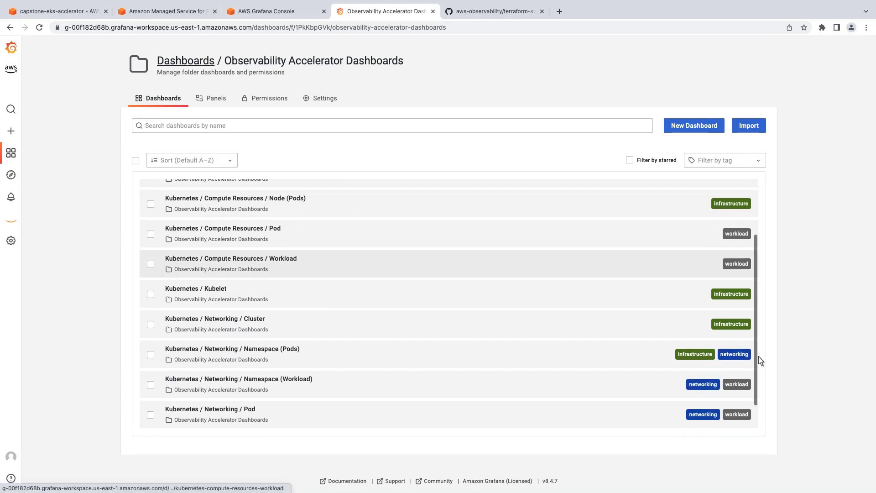
pyautogui.scroll(3, 760, 199)
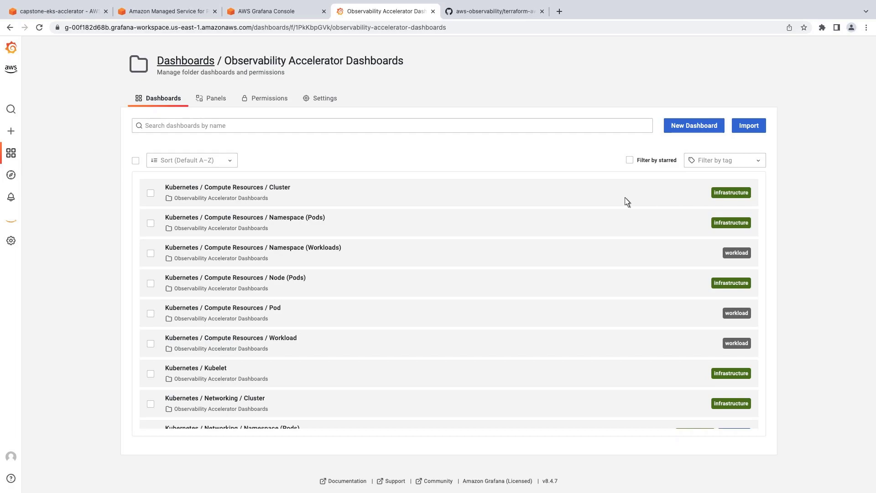
pyautogui.moveTo(10, 240)
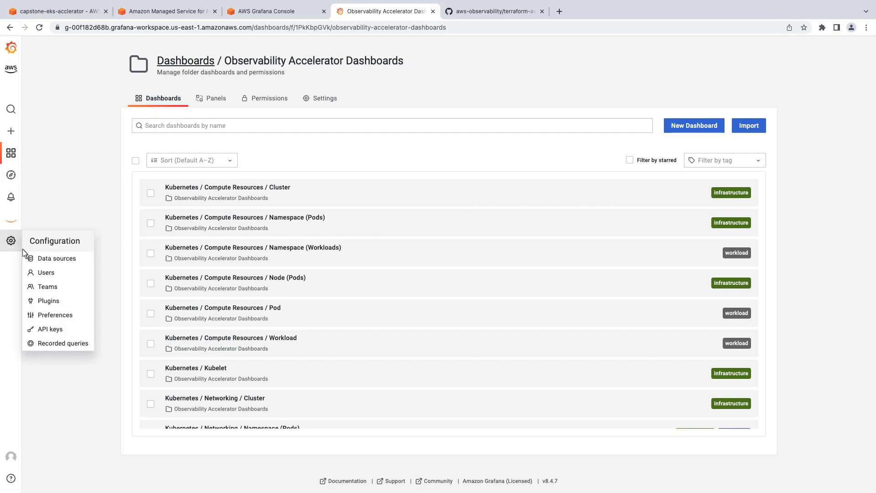
# Confirm the aws-observability-accelerator Prometheus data source passes Save & test, then go back to Cloud9
pyautogui.click(56, 258)
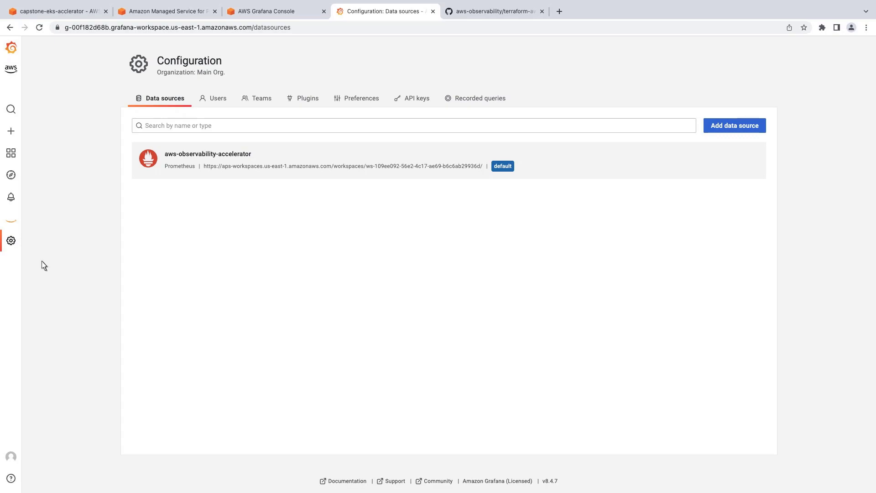
pyautogui.click(185, 156)
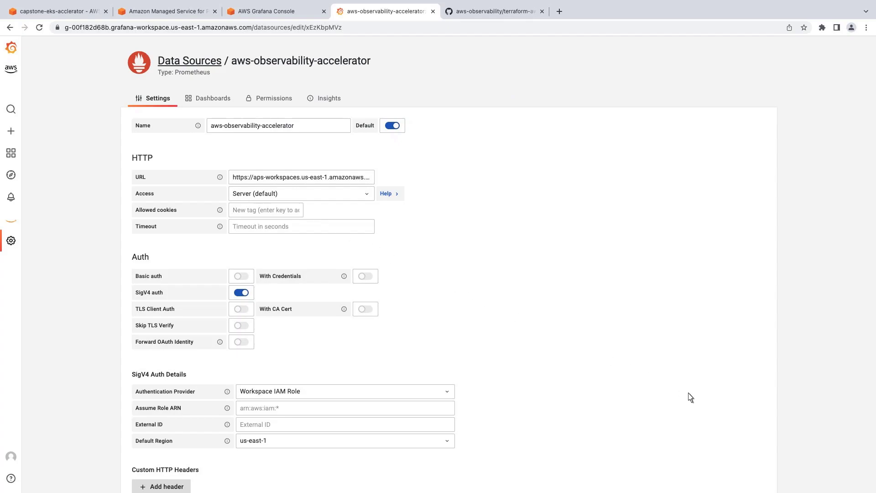
pyautogui.scroll(-4, 861, 479)
pyautogui.scroll(-1, 861, 478)
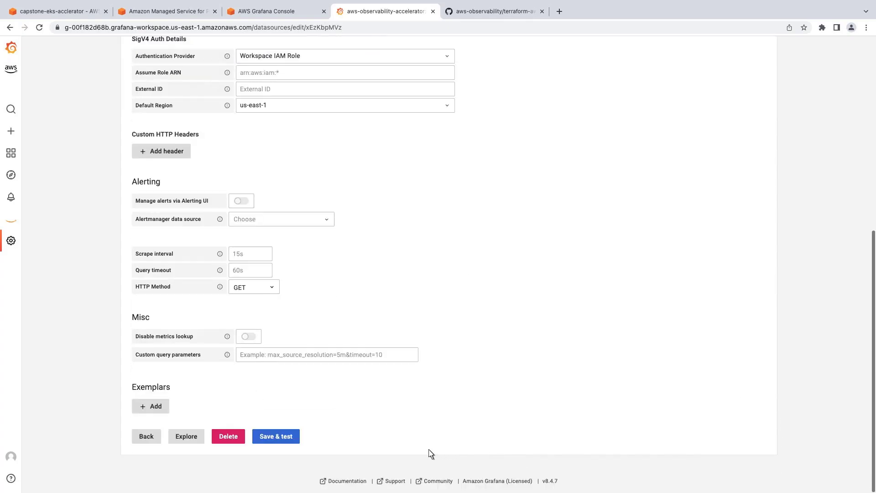
pyautogui.click(275, 436)
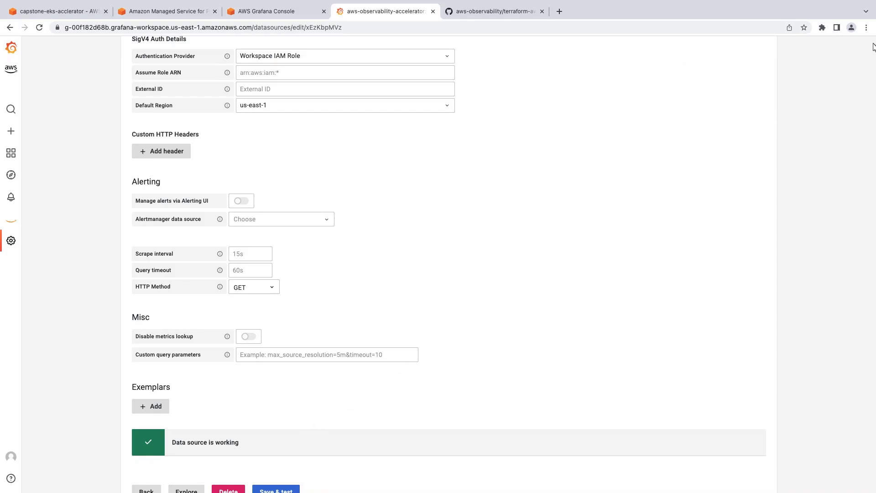
pyautogui.scroll(10, 873, 46)
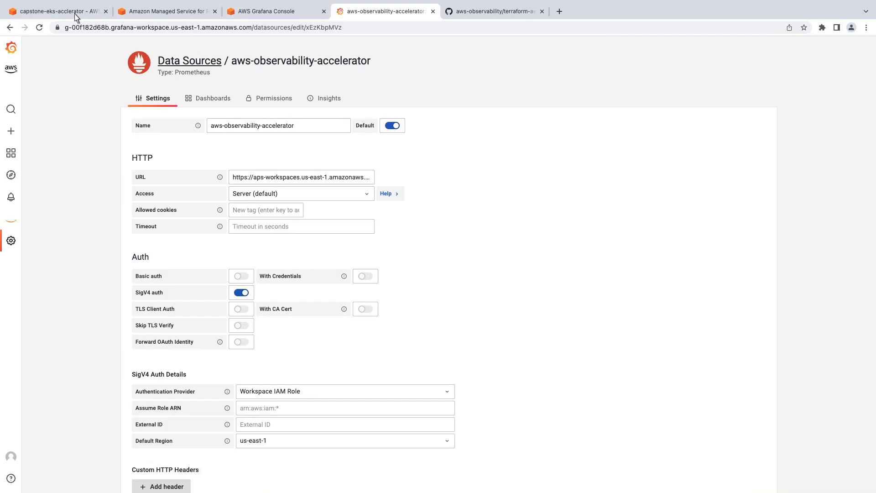
pyautogui.click(59, 11)
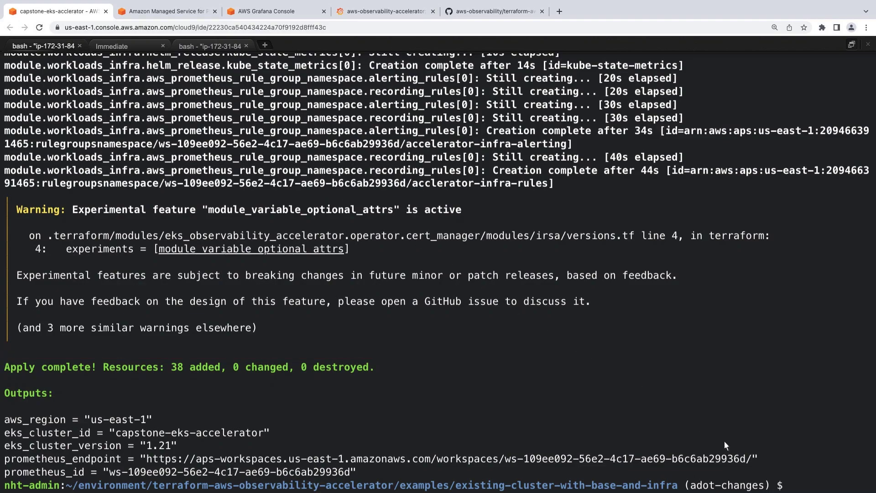
pyautogui.write('clear')
# Run kubectl get pods -A to confirm adot-collector, kube-state-metrics and node-exporter are Running, clearing before and after
pyautogui.press('Return')
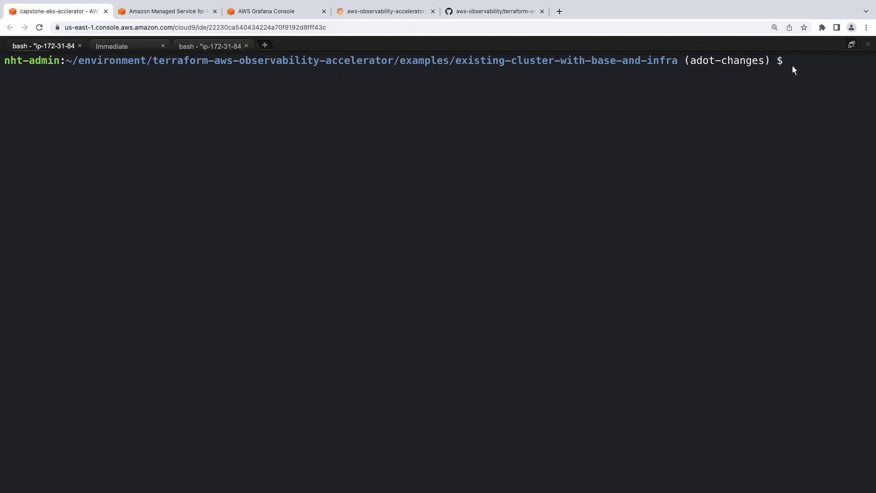
pyautogui.write('kubectl get pods -A')
pyautogui.press('Return')
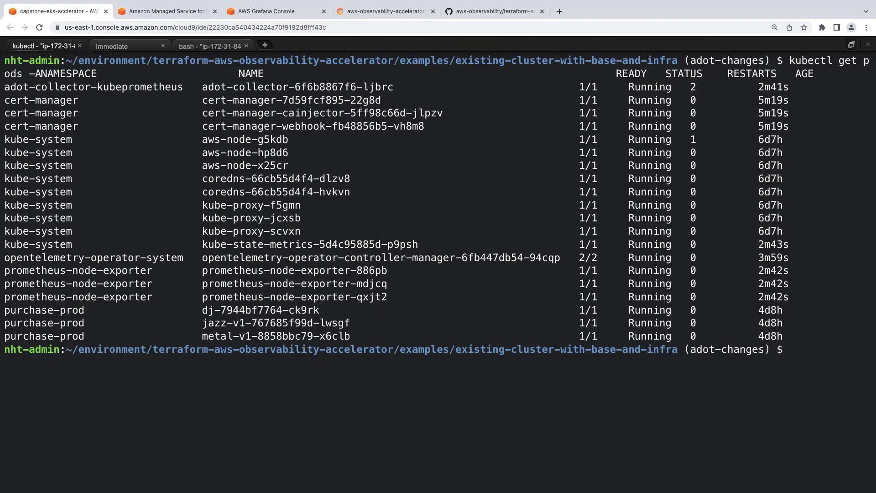
pyautogui.write('clear')
pyautogui.press('Return')
pyautogui.press('Return')
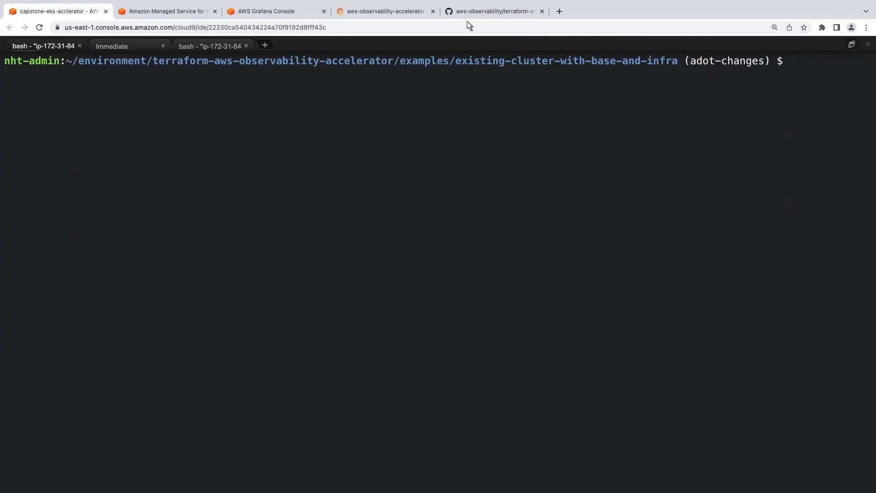
# Review CPU, memory, network and storage per namespace on Kubernetes / Compute Resources / Cluster
pyautogui.click(384, 12)
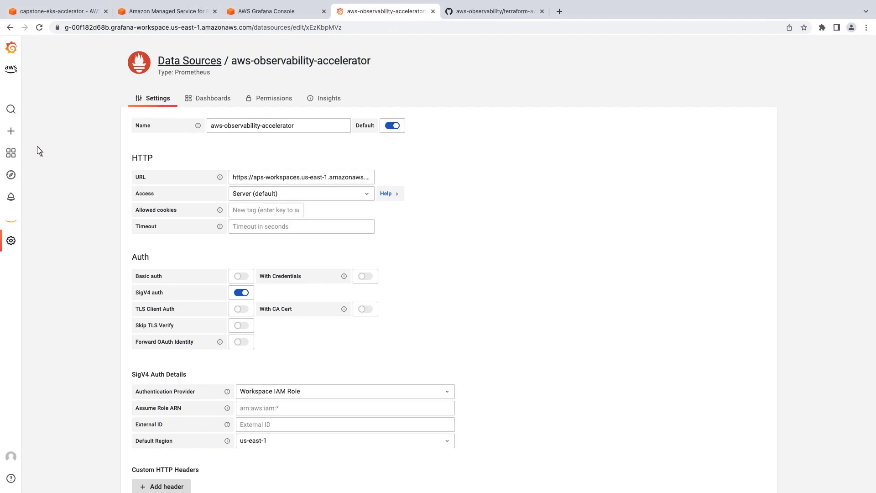
pyautogui.click(10, 153)
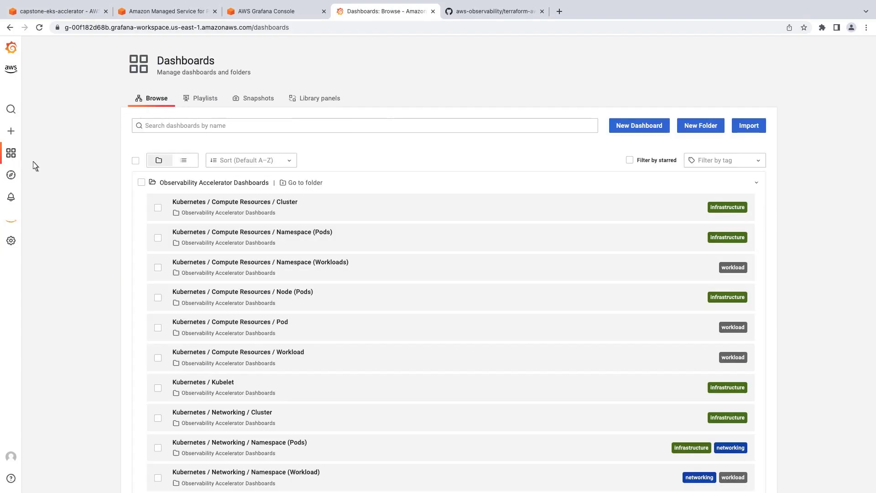
pyautogui.click(176, 205)
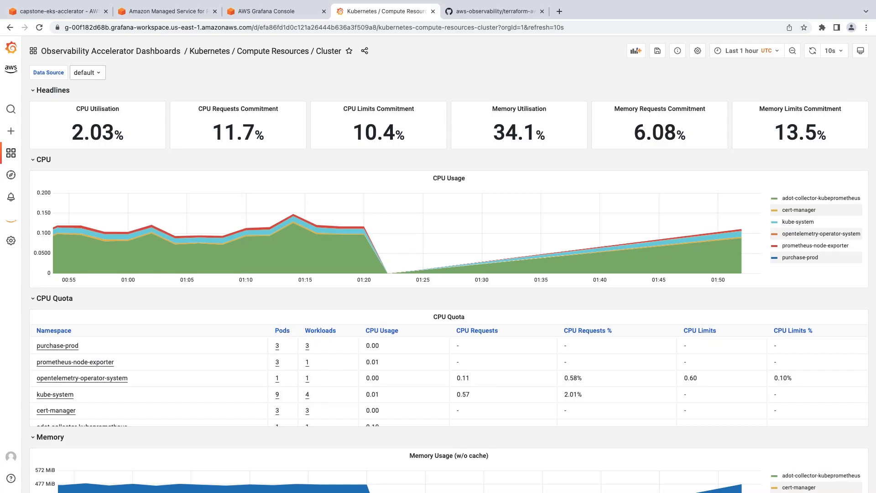
pyautogui.scroll(-1, 855, 186)
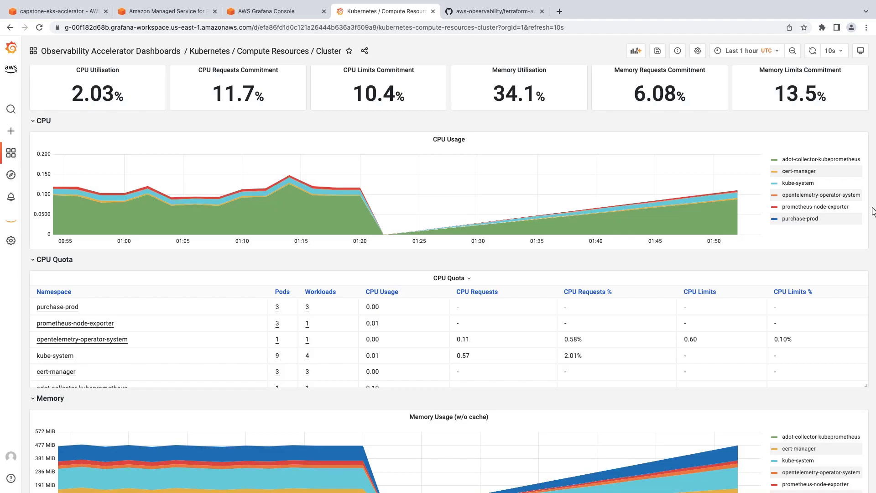
pyautogui.scroll(-1, 867, 387)
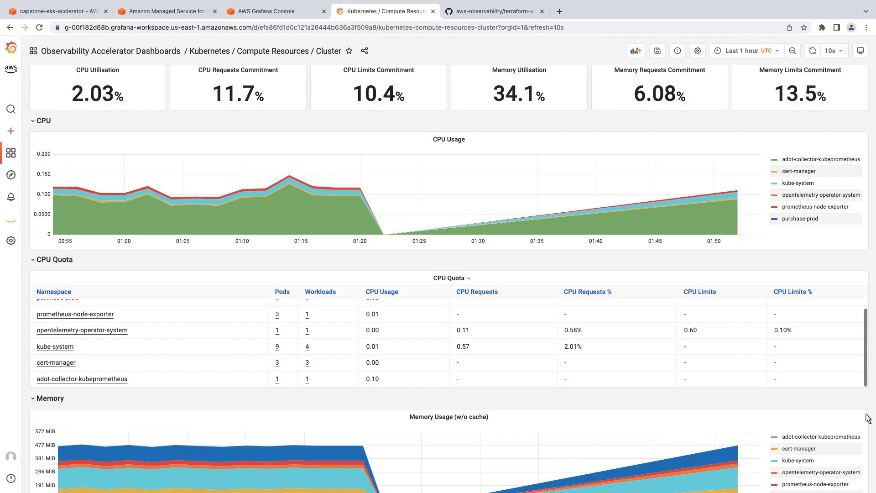
pyautogui.scroll(-3, 868, 421)
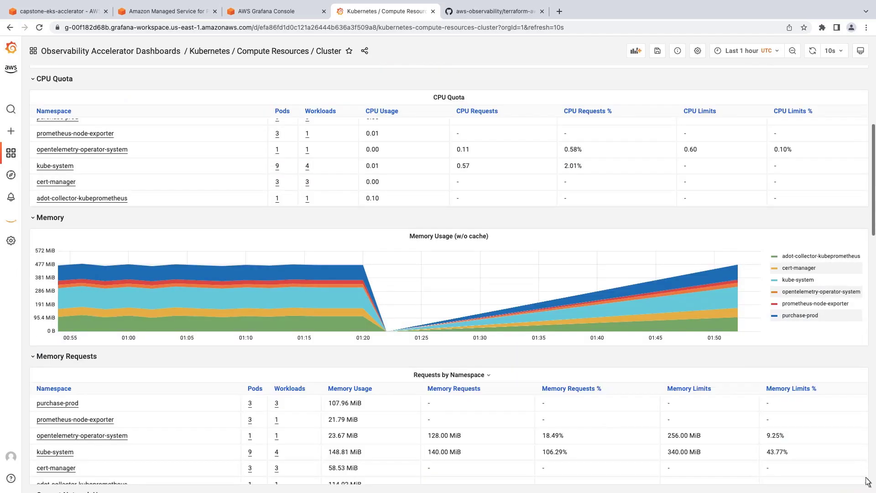
pyautogui.scroll(-1, 867, 479)
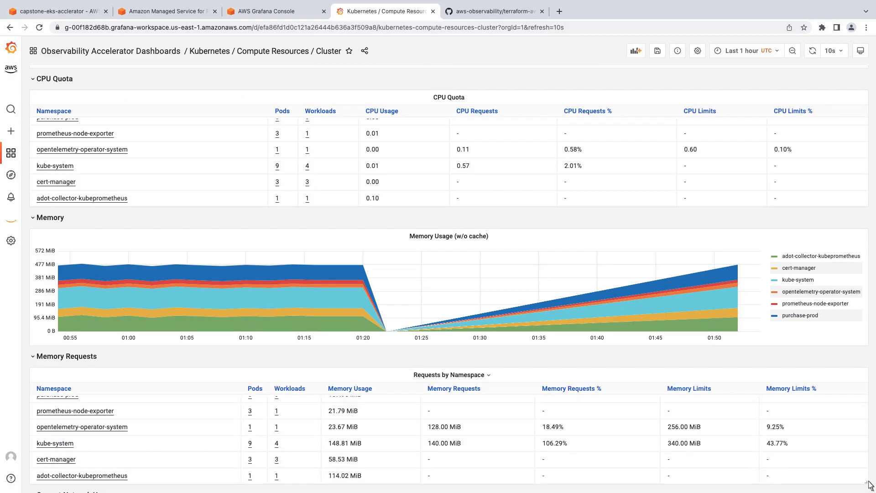
pyautogui.scroll(-4, 873, 484)
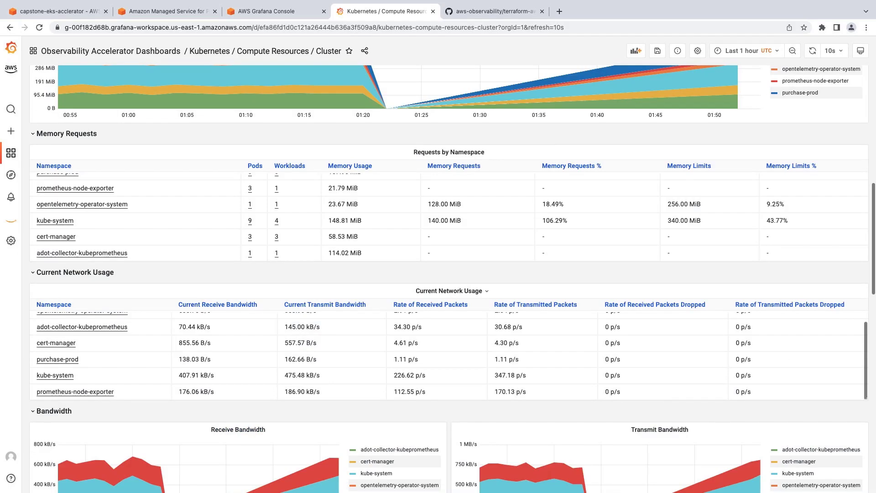
pyautogui.scroll(-5, 872, 485)
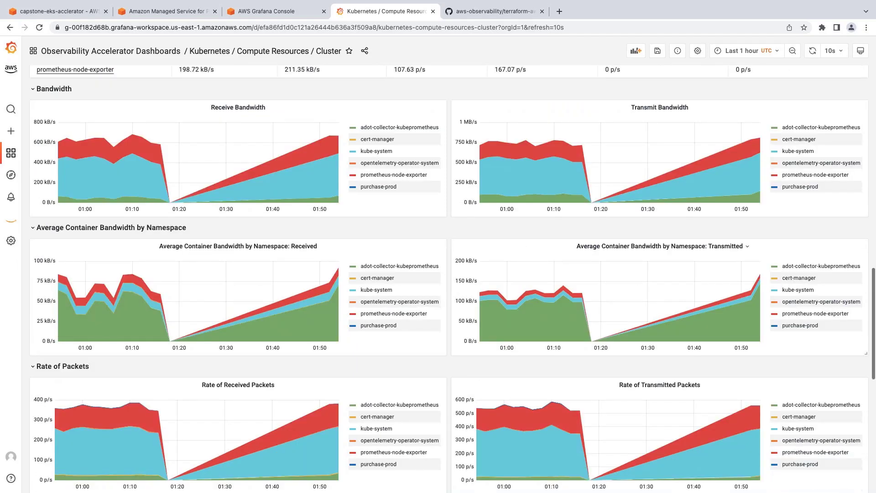
pyautogui.scroll(-5, 872, 485)
pyautogui.scroll(-3, 873, 484)
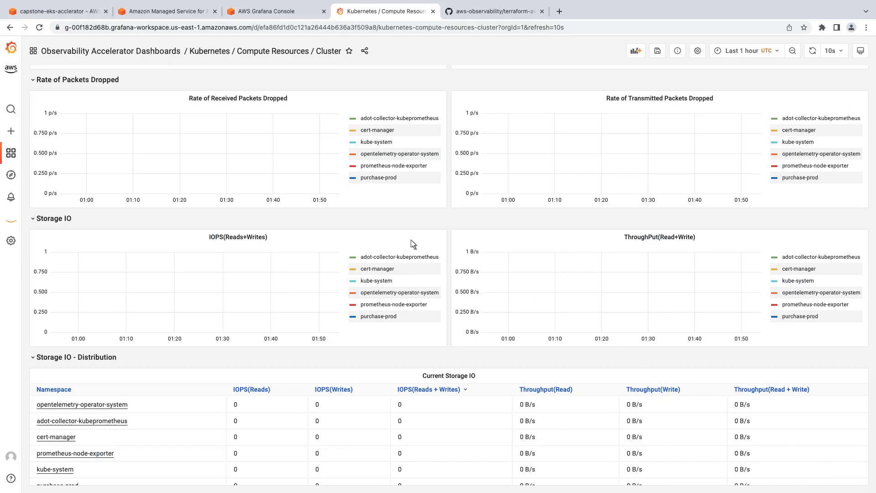
# Save the Cluster dashboard, then check Kubelet shows 3 kubelets, 20 pods, 29 containers
pyautogui.click(10, 28)
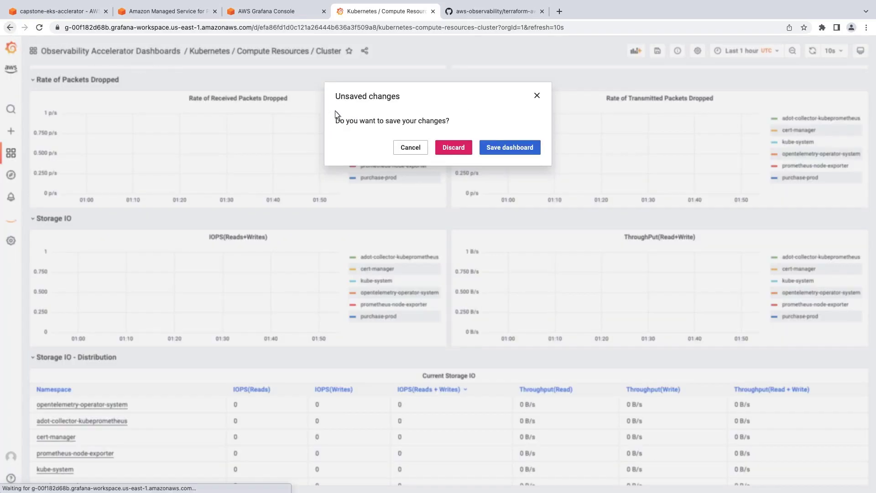
pyautogui.click(509, 146)
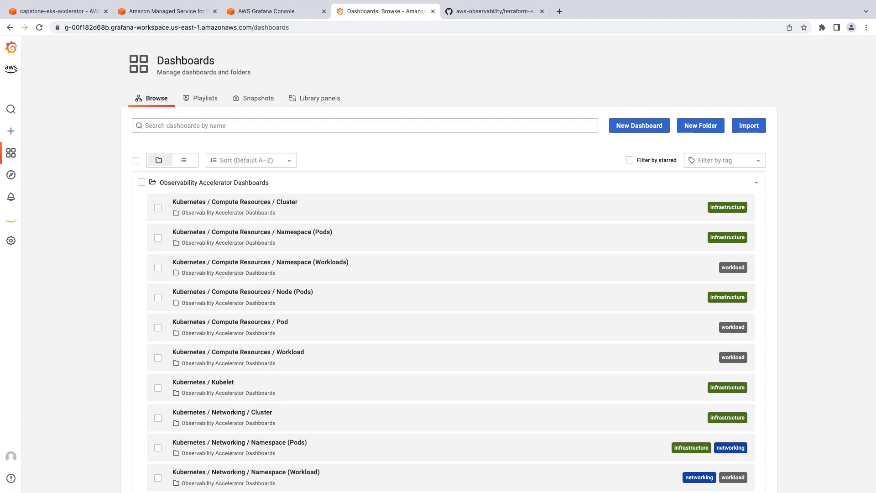
pyautogui.click(219, 382)
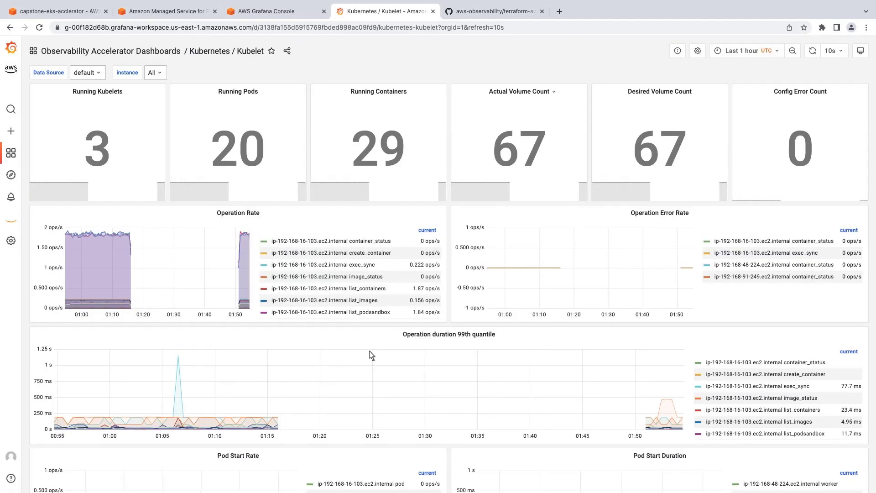
pyautogui.scroll(-1, 840, 245)
pyautogui.scroll(-5, 840, 245)
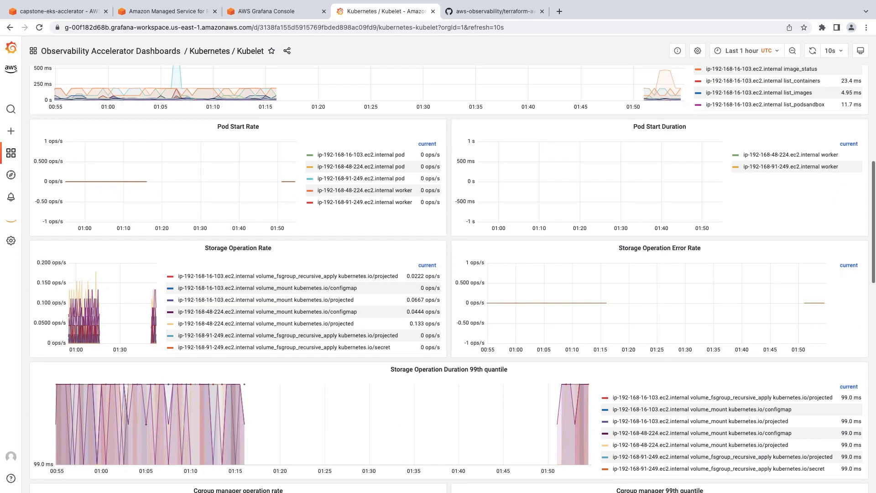
pyautogui.scroll(-2, 448, 350)
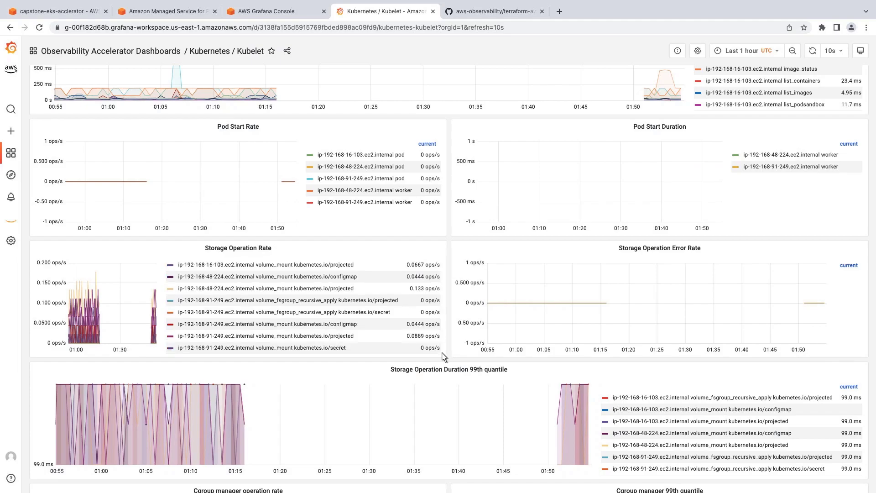
pyautogui.scroll(-2, 871, 328)
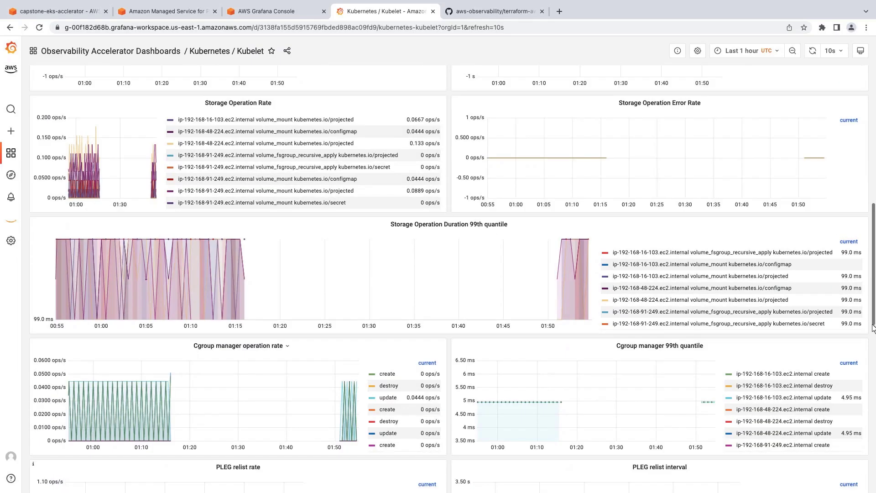
pyautogui.scroll(-2, 443, 452)
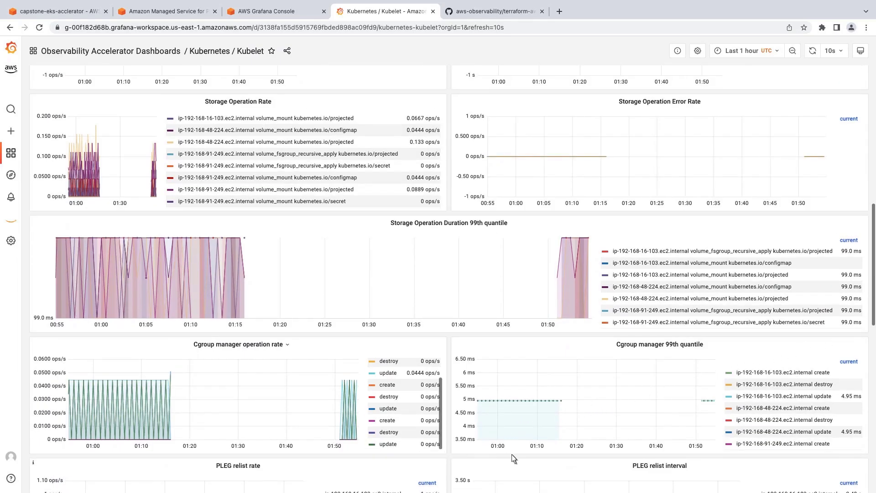
pyautogui.scroll(-10, 871, 483)
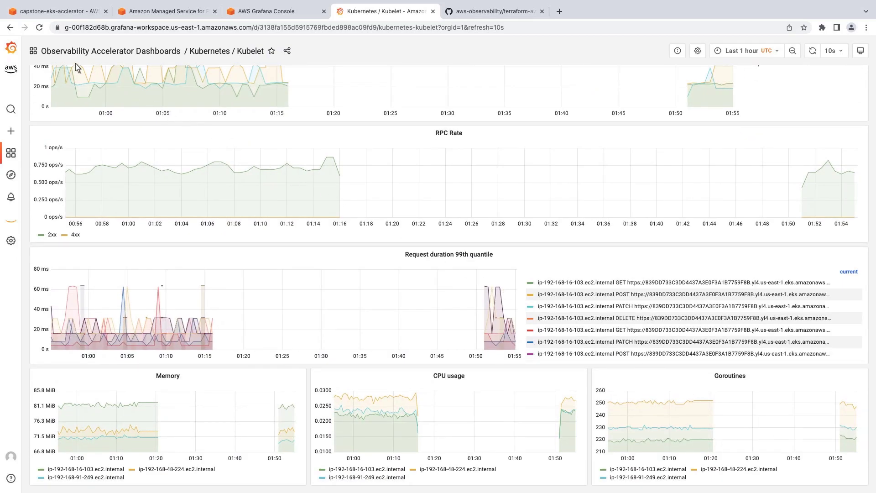
pyautogui.click(10, 27)
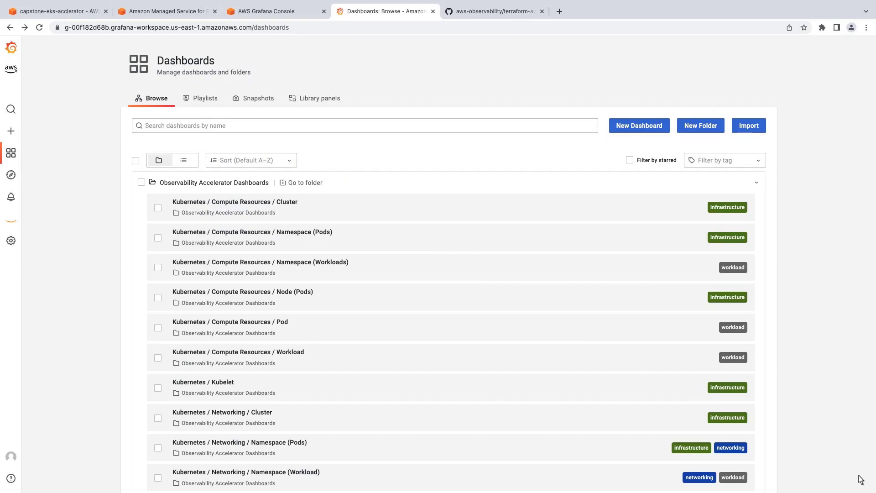
pyautogui.scroll(-3, 865, 482)
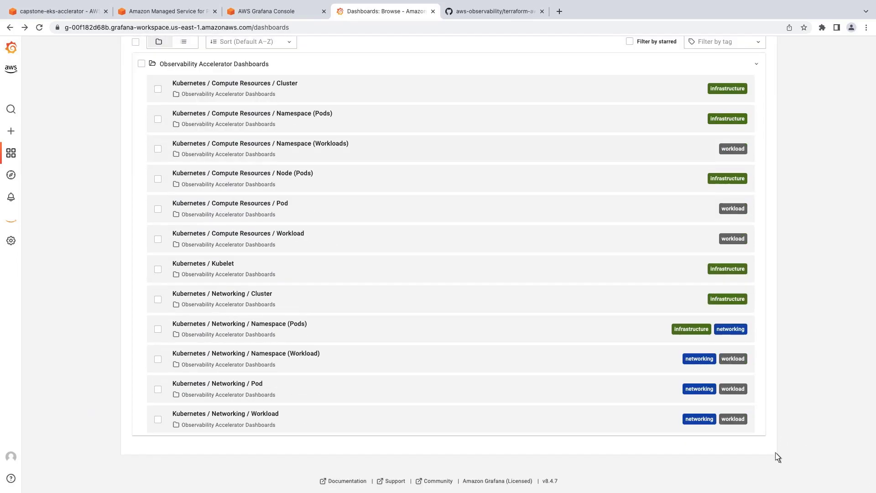
# Review per-namespace bandwidth and packet rates on Kubernetes / Networking / Cluster
pyautogui.click(271, 298)
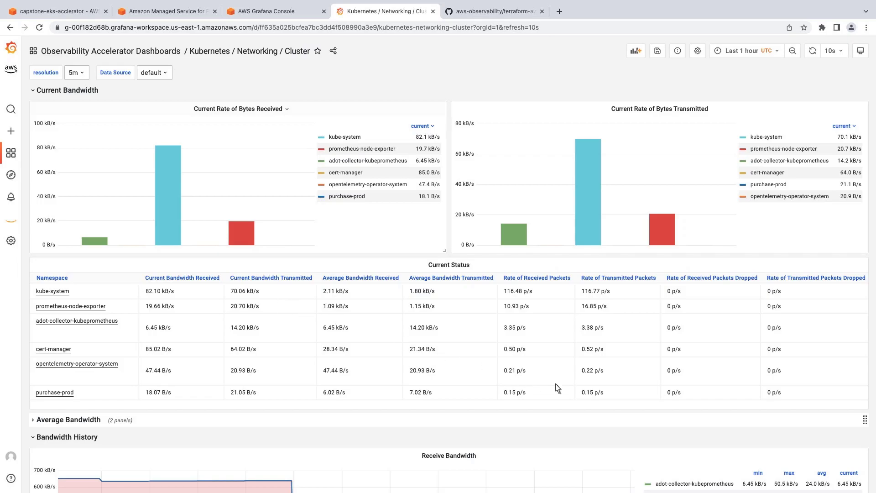
pyautogui.scroll(-10, 779, 451)
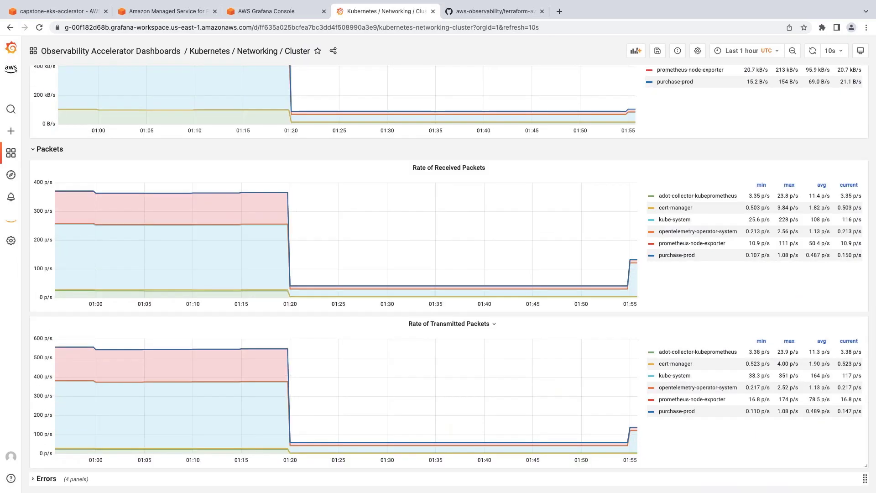